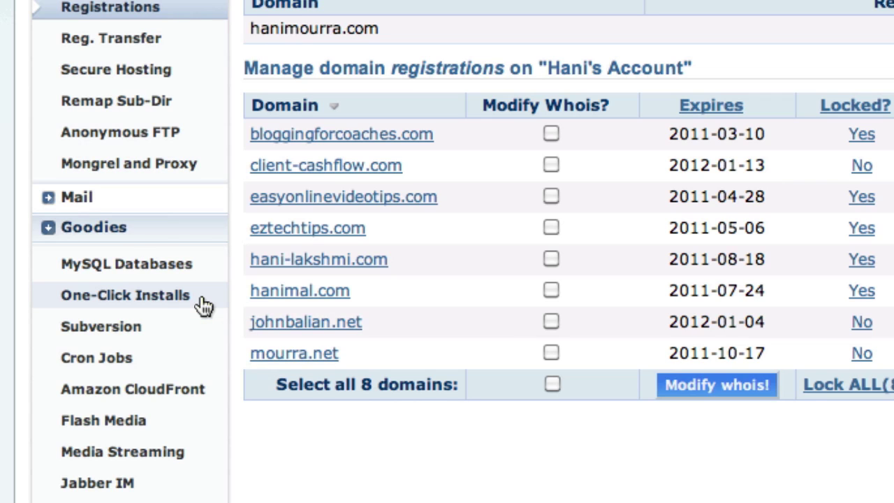
Step: Open the WordPress one-click installer from the Goodies > One-Click Installs app catalog
left_click(200, 300)
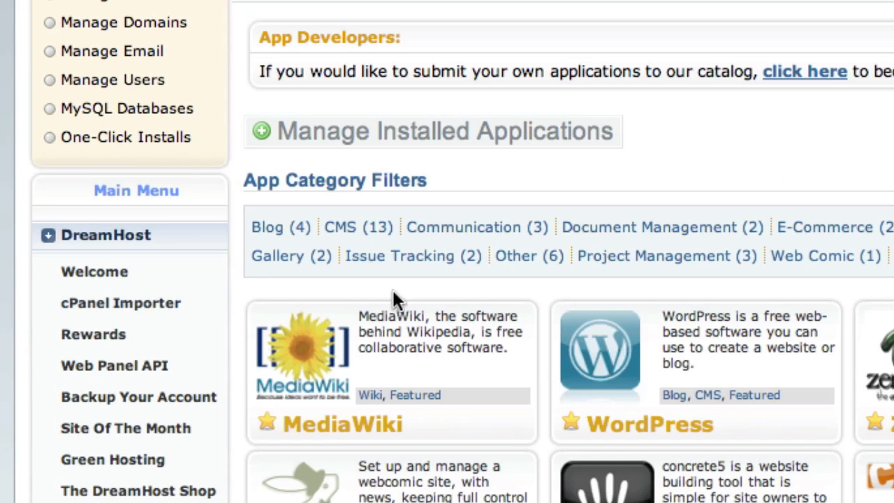
scroll(462, 251, "down", 5)
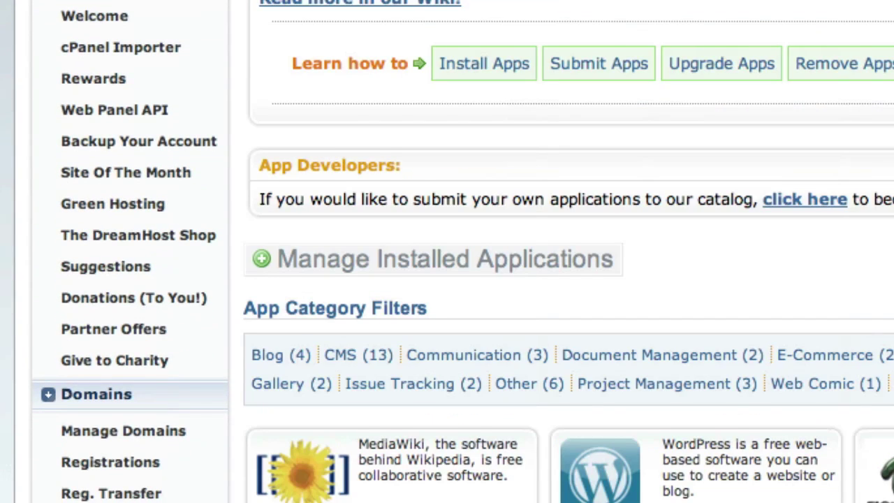
scroll(462, 252, "down", 1)
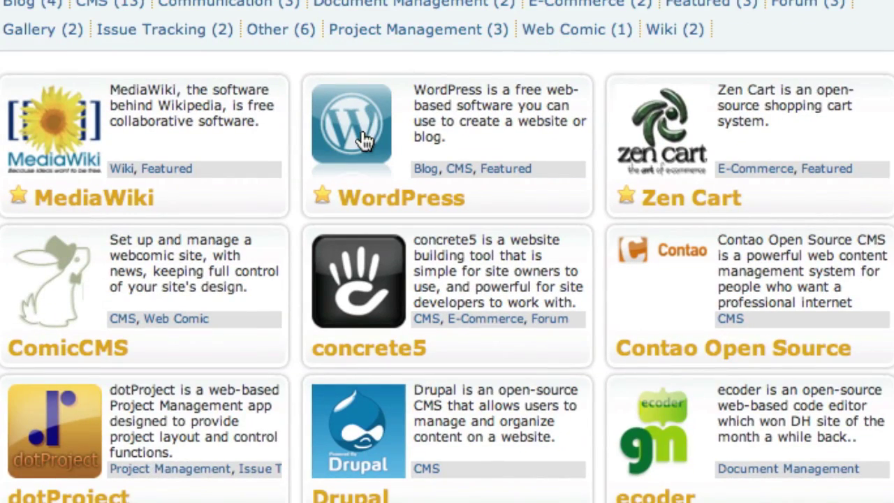
left_click(364, 140)
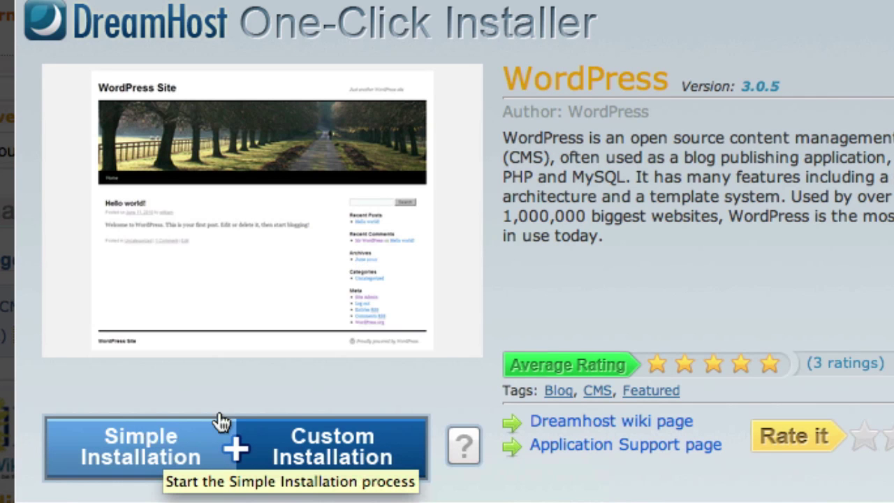
Step: Choose Custom Installation targeting the newly registered domain, keeping Automatically Create Database
left_click(356, 447)
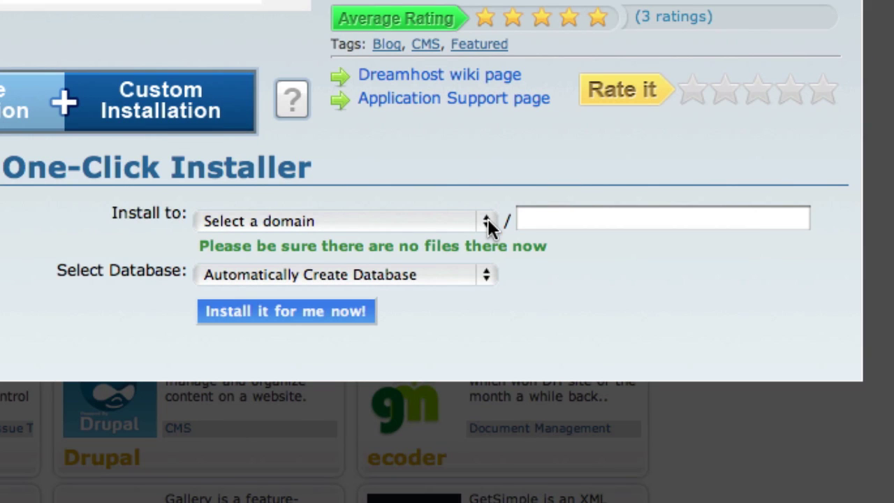
left_click(487, 221)
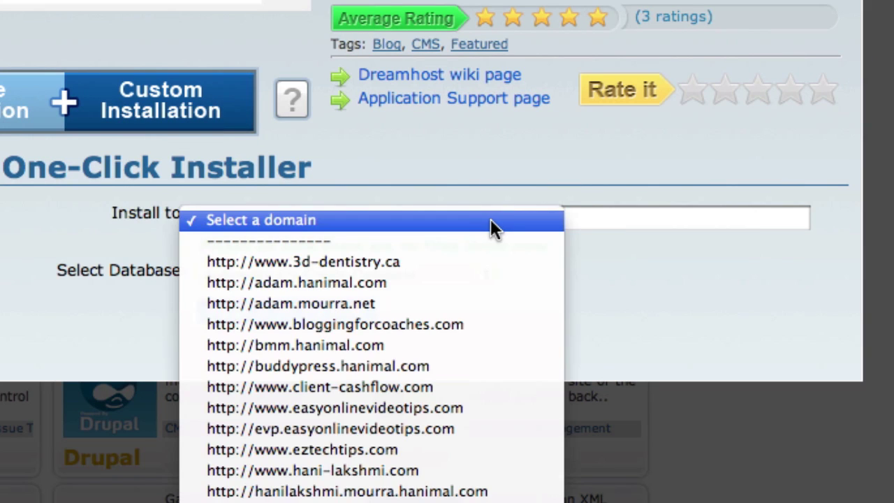
scroll(467, 306, "down", 1)
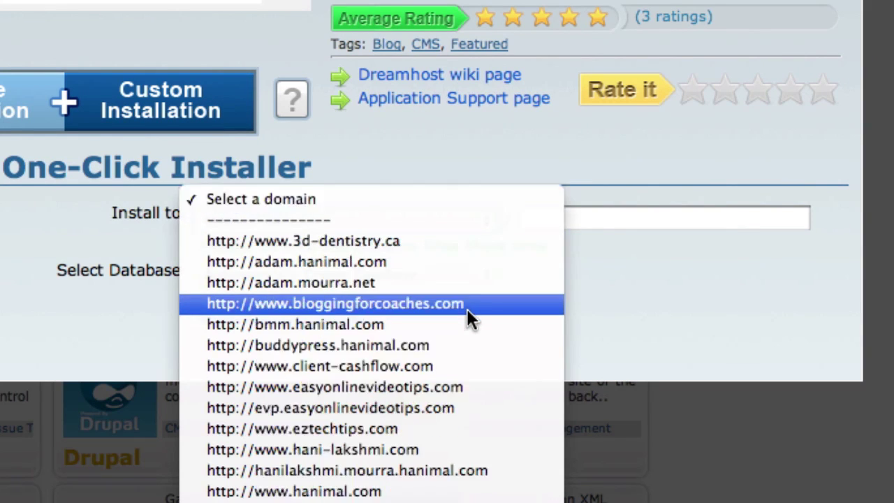
scroll(467, 308, "down", 3)
left_click(396, 409)
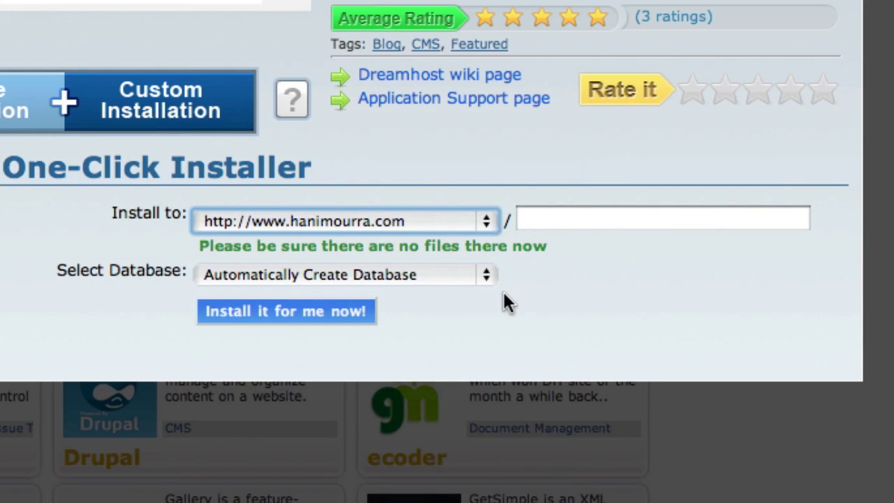
Step: Submit the WordPress install with 'Install it for me now!'
left_click(355, 311)
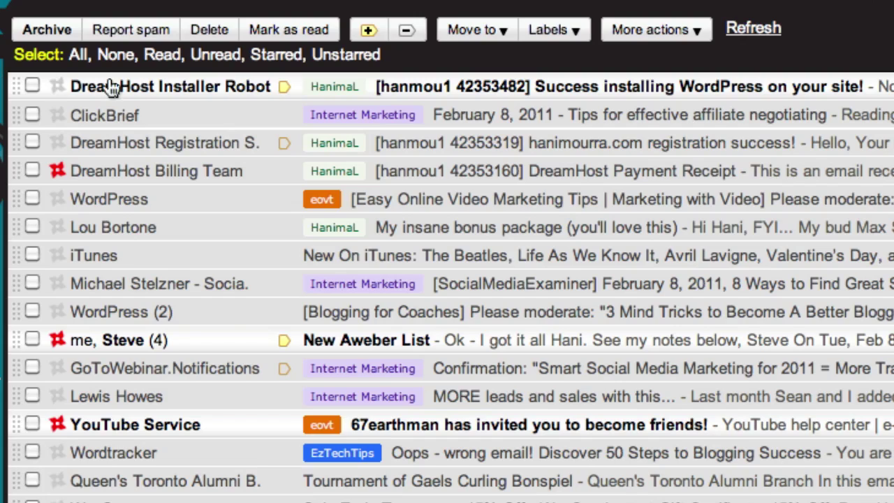
Step: Open the 'Success installing WordPress on your site!' email from DreamHost Installer Robot
mouse_move(188, 100)
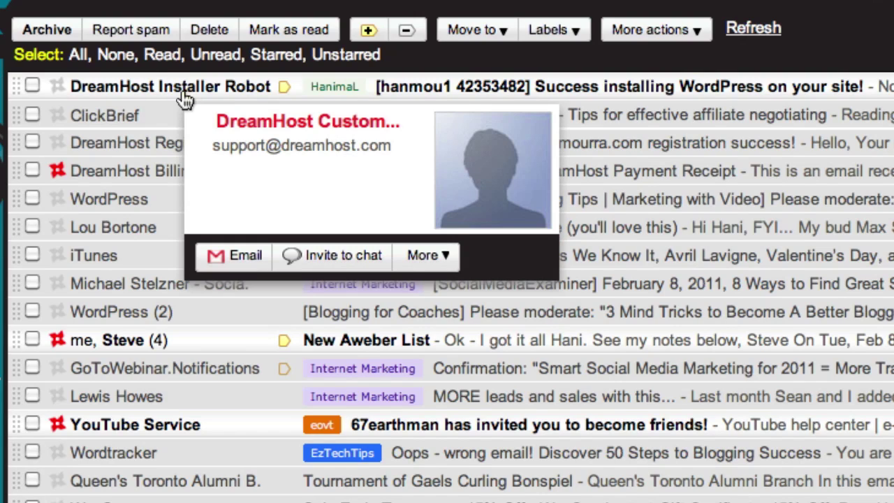
left_click(152, 97)
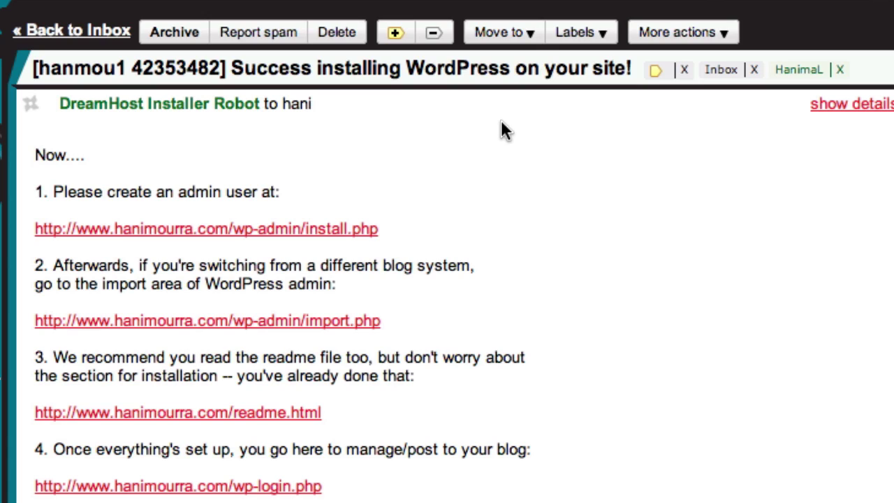
Step: Open the install.php setup page, enter the site title and a strong admin password twice
left_click(325, 233)
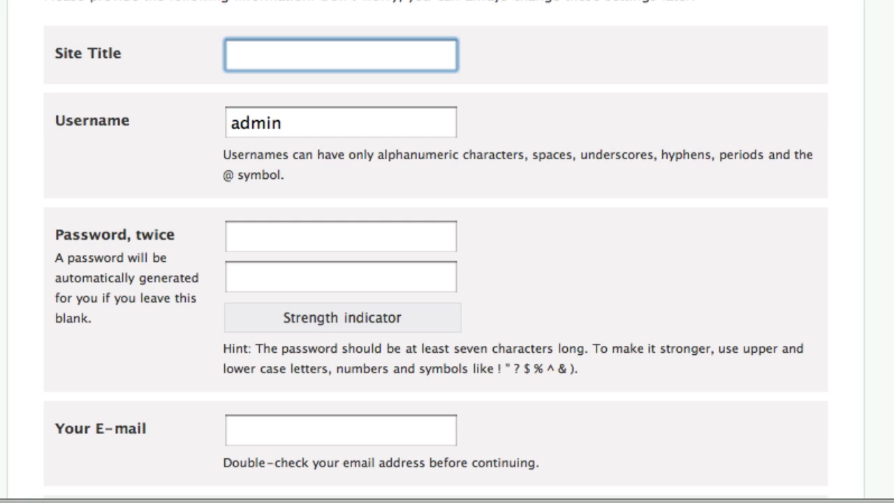
type("Hani Mourra")
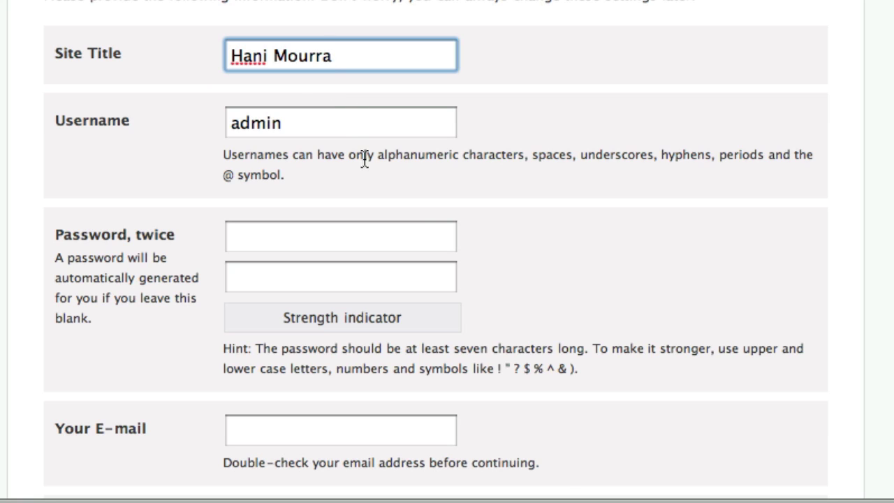
left_click(427, 234)
type("••••••••••••••••")
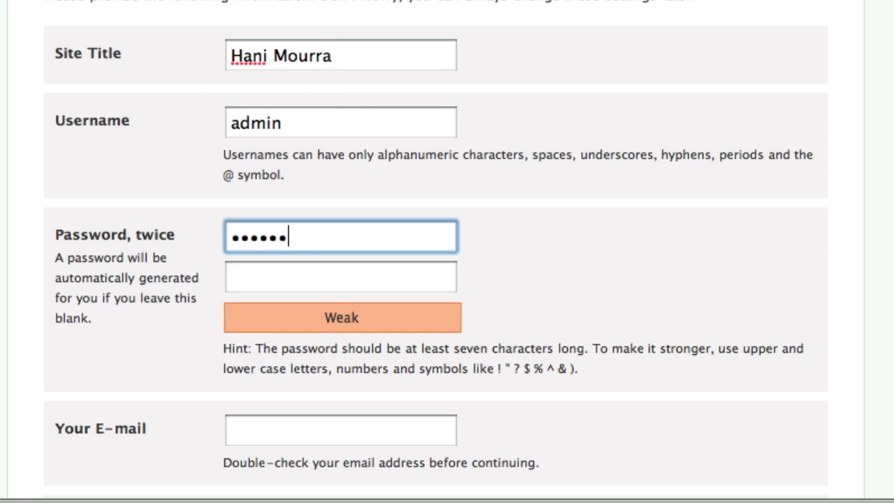
key("Tab")
type("••••••••••••")
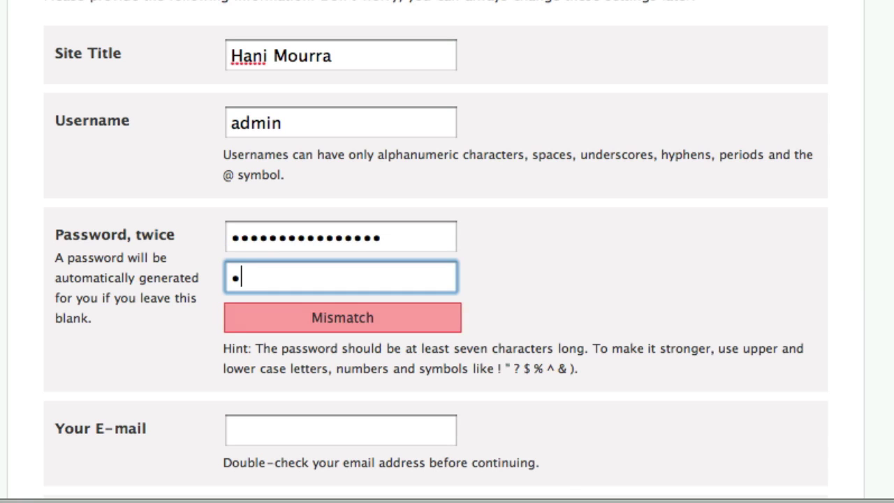
type("••••")
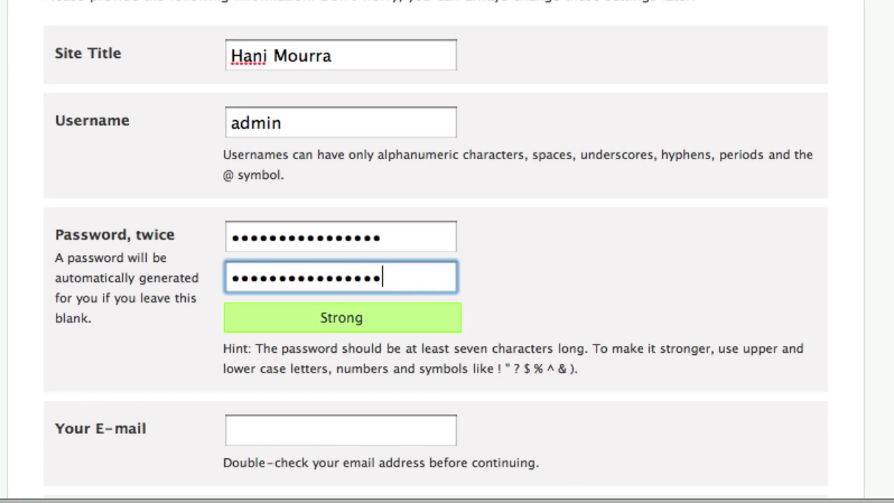
Step: Fill in the admin e-mail address from autocomplete and run the WordPress installation
scroll(539, 258, "down", 1)
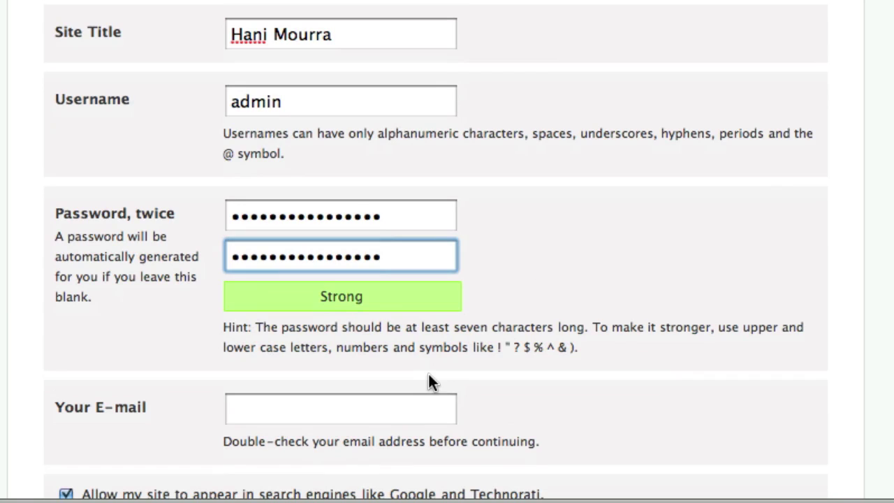
left_click(405, 415)
type("h")
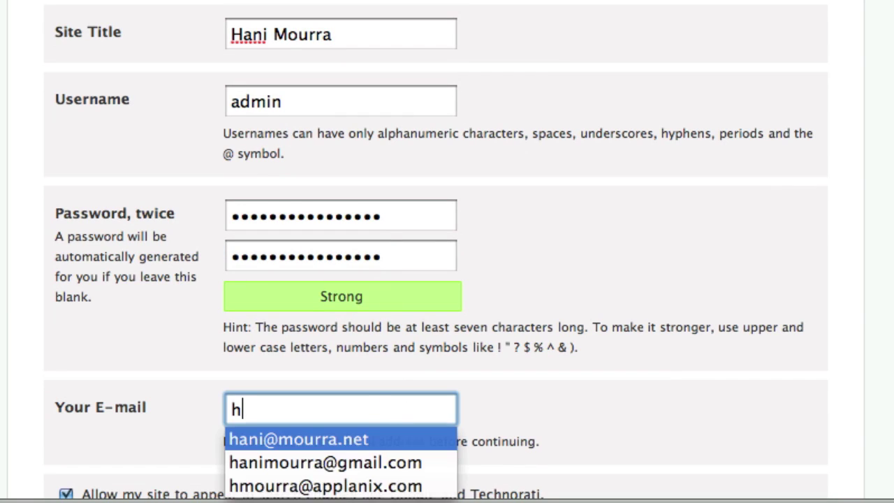
type("ani")
key("Down")
left_click(342, 34)
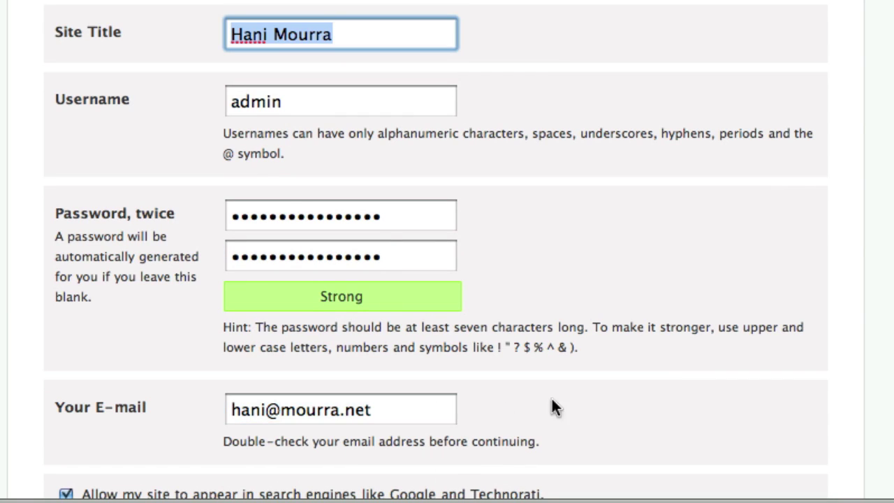
scroll(589, 401, "down", 5)
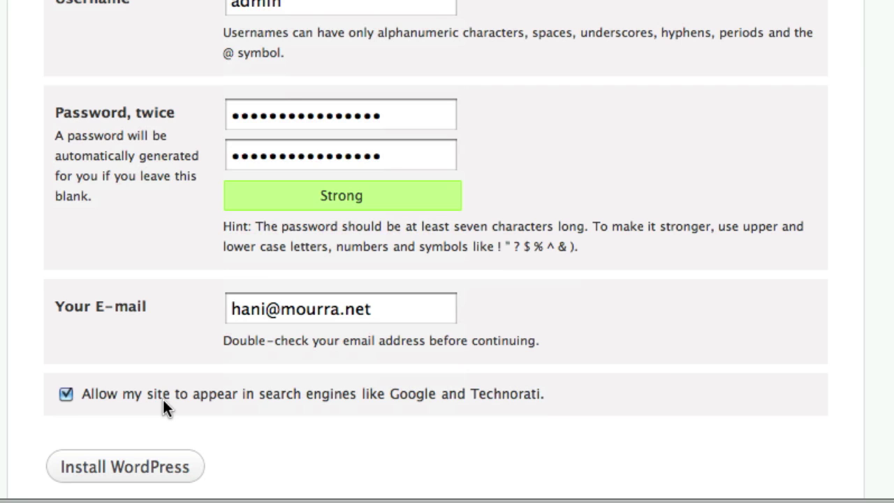
scroll(218, 427, "down", 2)
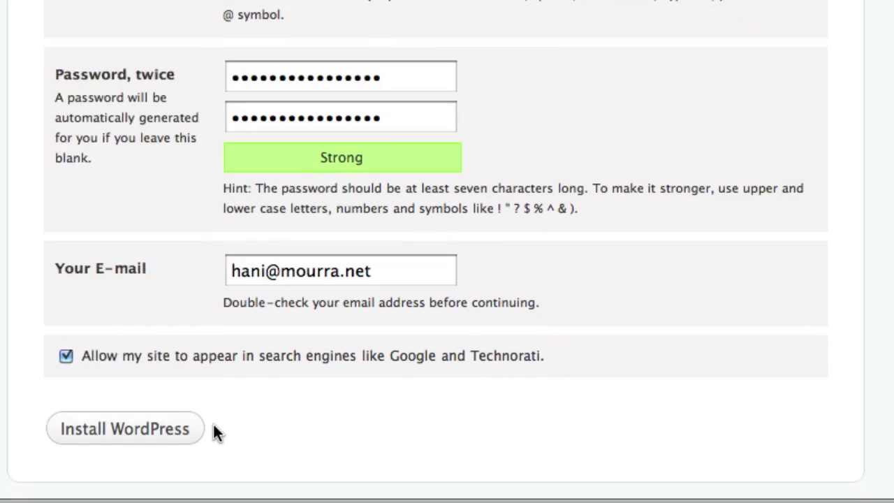
left_click(165, 432)
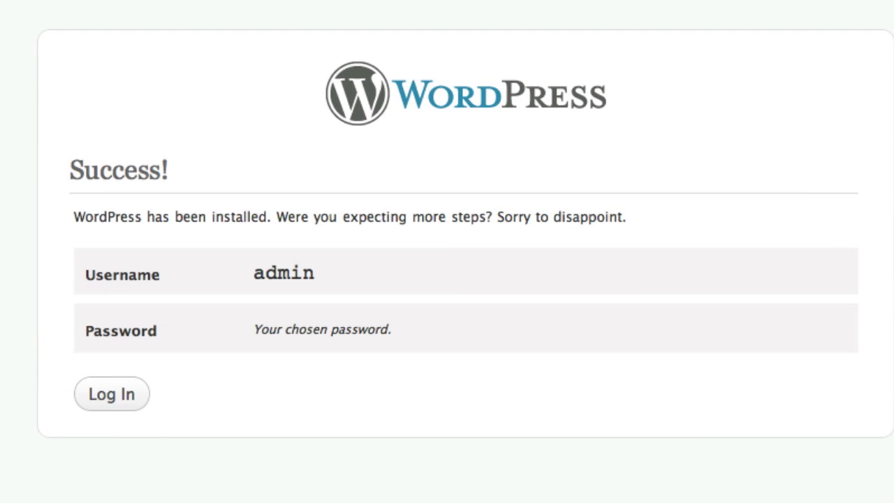
Step: Log in to the new WordPress site as admin with the chosen password
left_click(113, 412)
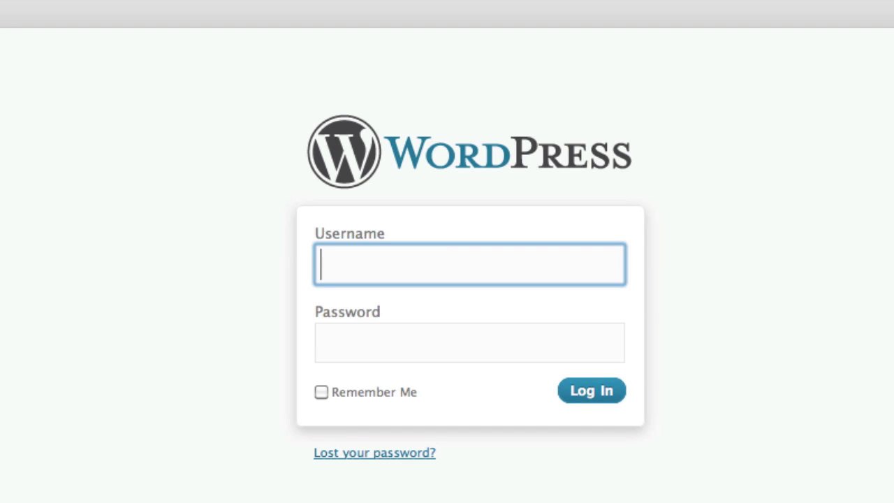
type("admin")
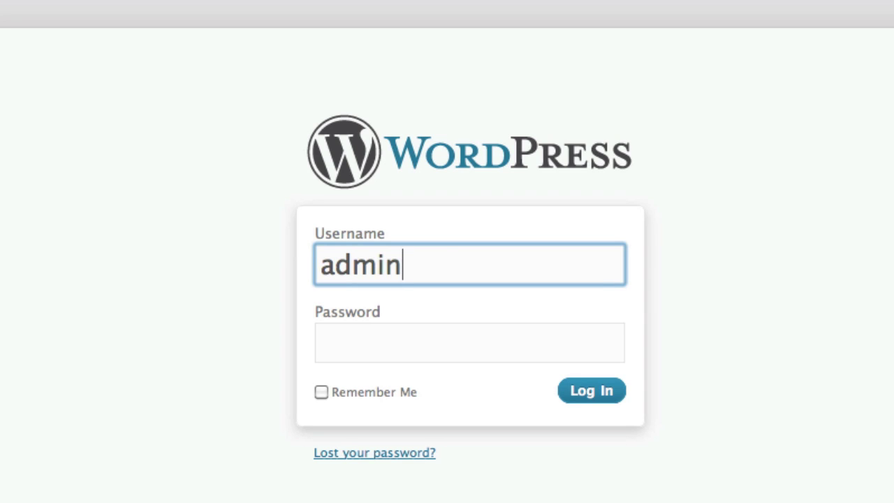
key("Tab")
type("******")
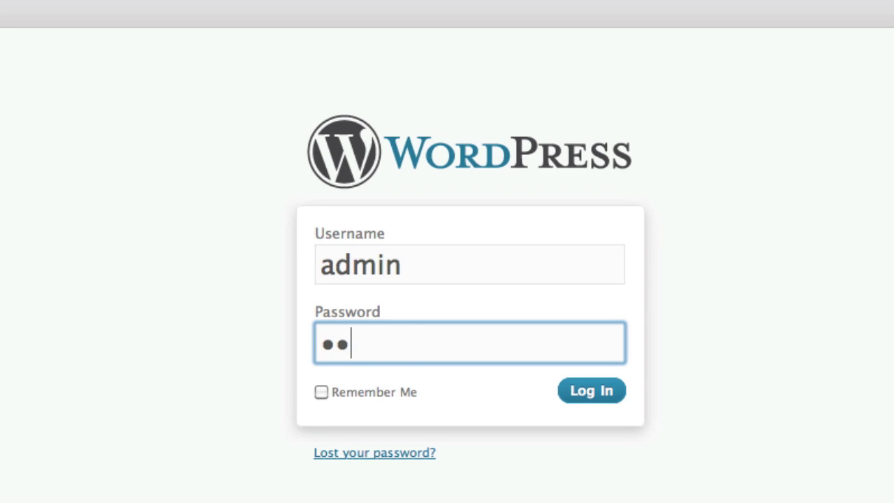
type("**********")
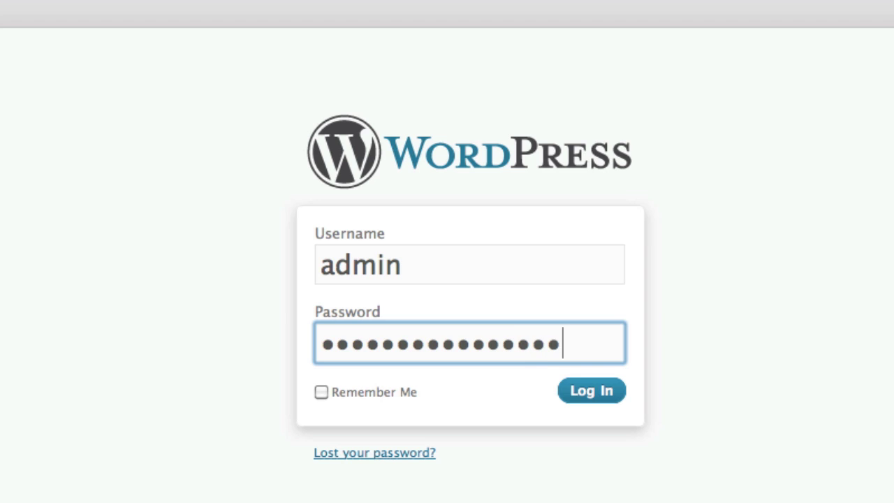
left_click(591, 401)
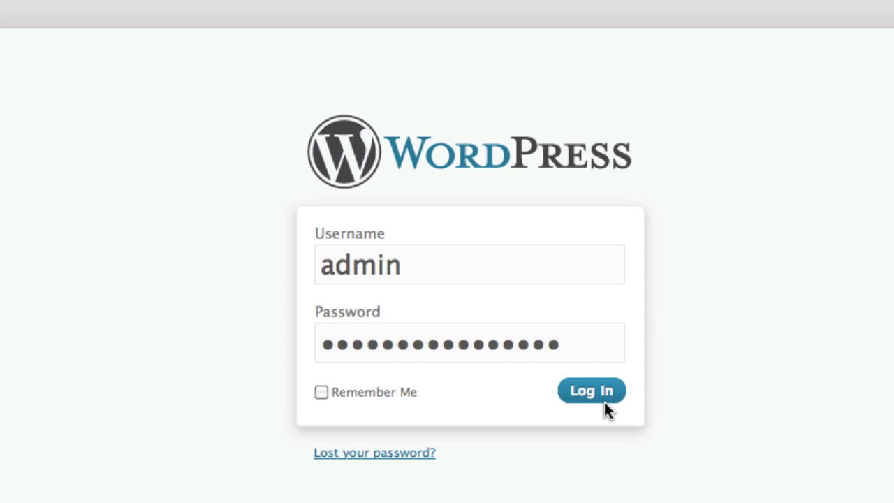